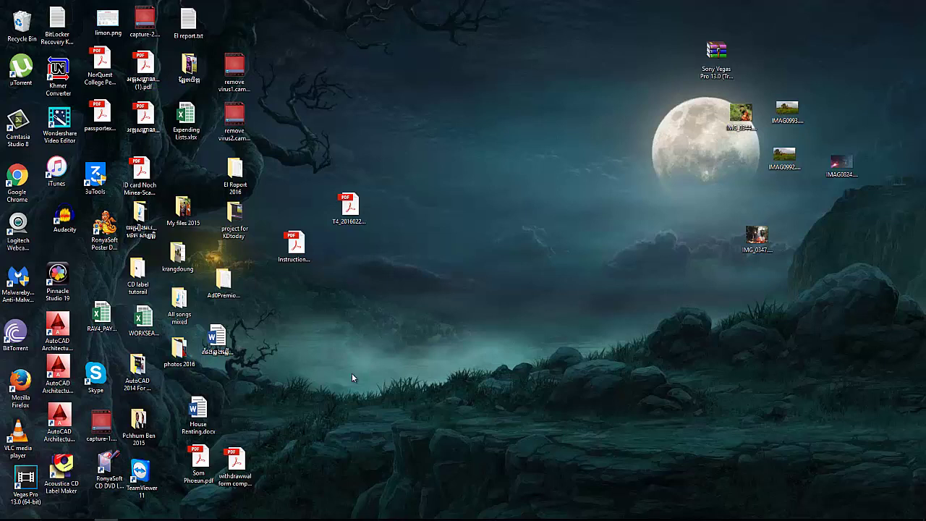
Try to launch Vegas Pro 13.0 twice, dismissing the problem report each time without sending it
double_click(25, 478)
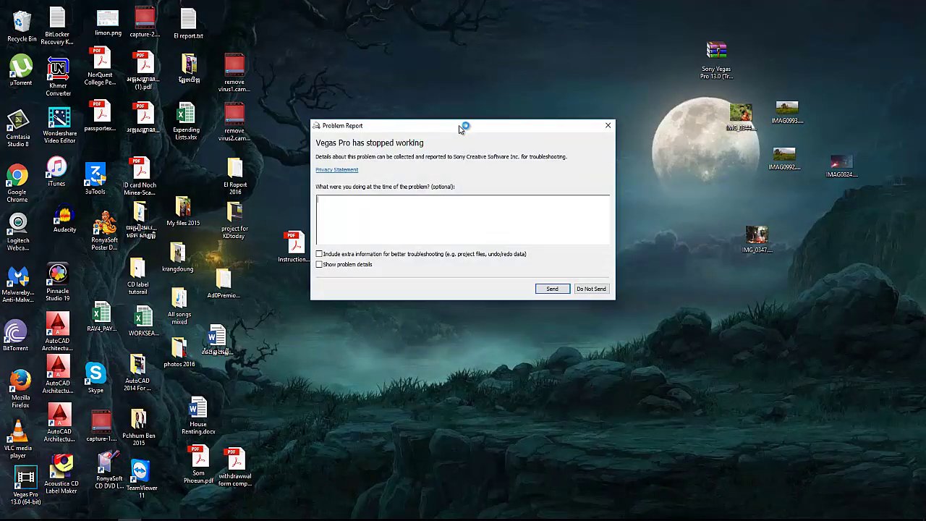
left_click_drag(461, 129, 511, 156)
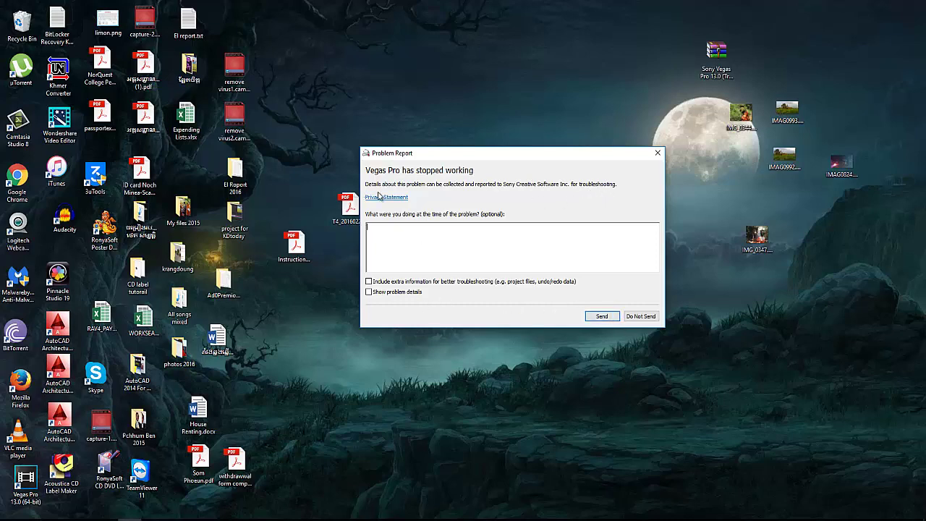
left_click(658, 152)
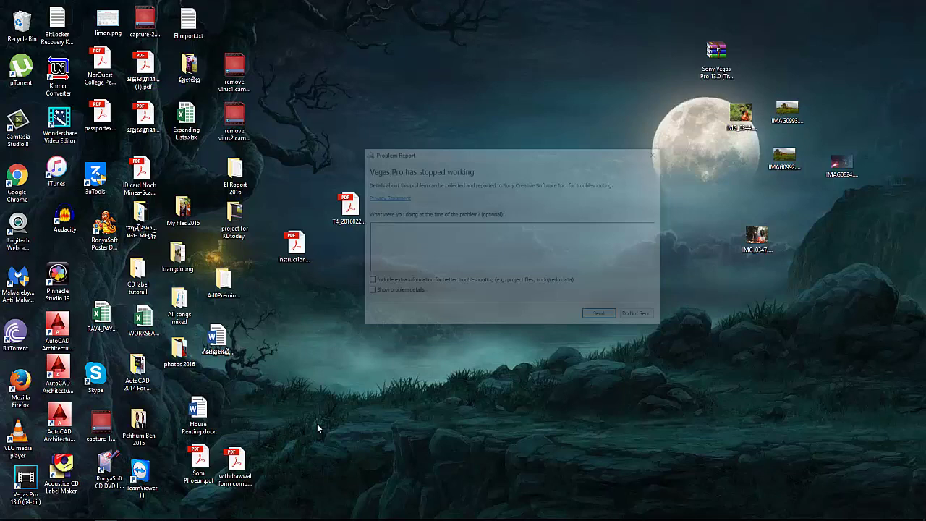
double_click(26, 479)
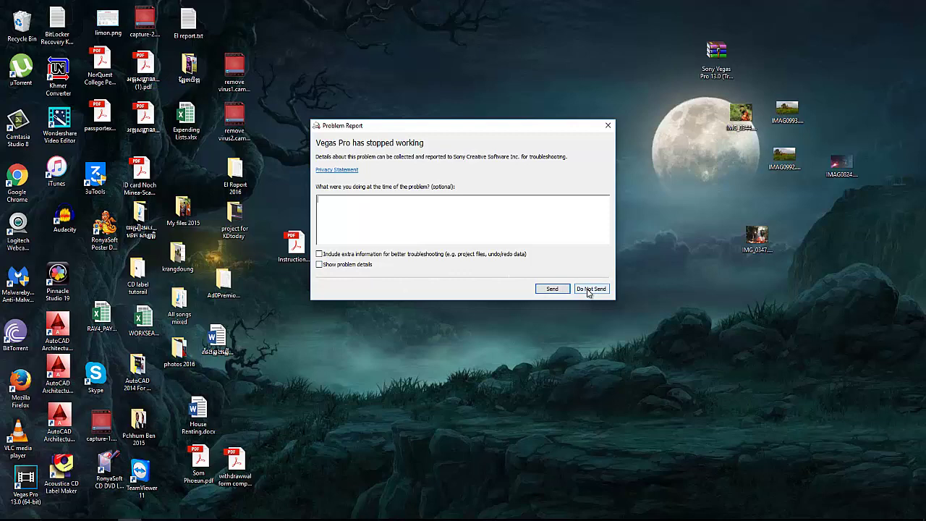
left_click(588, 290)
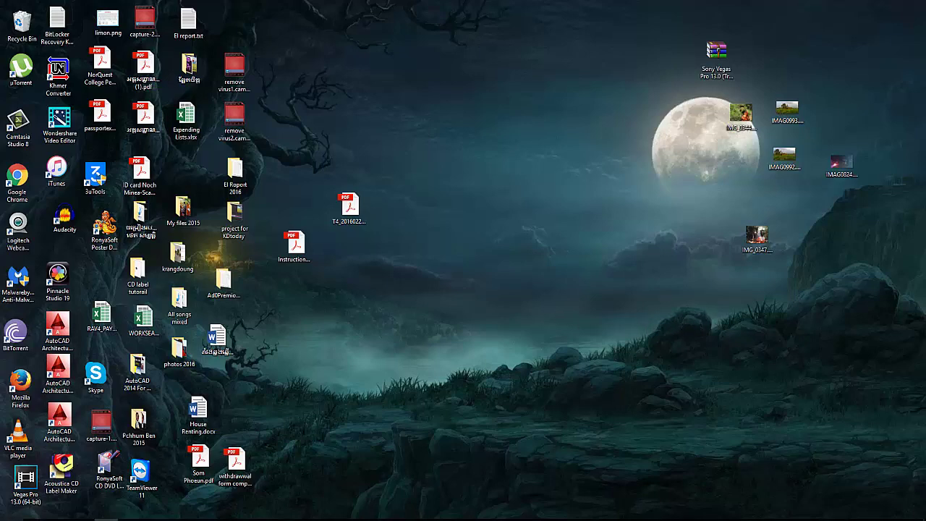
Open Device Manager and maximize its window
key("super")
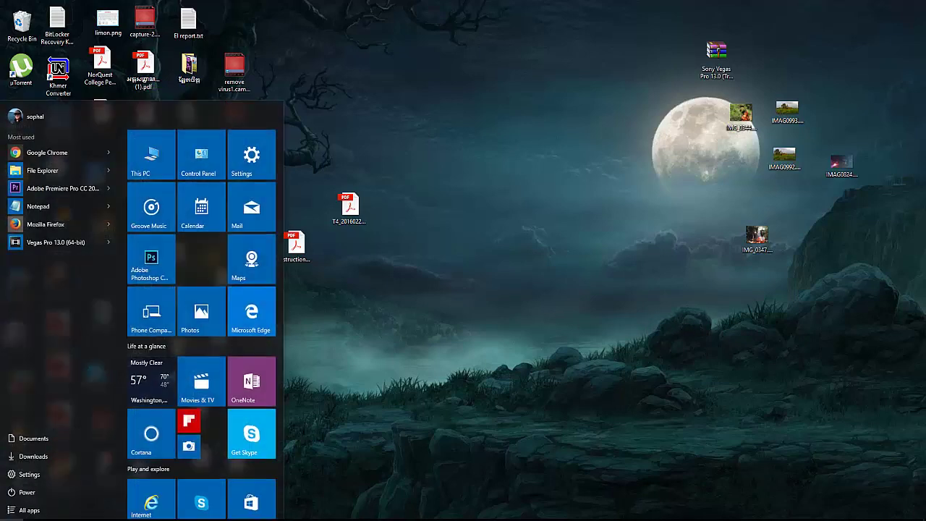
key("super")
key("super+x")
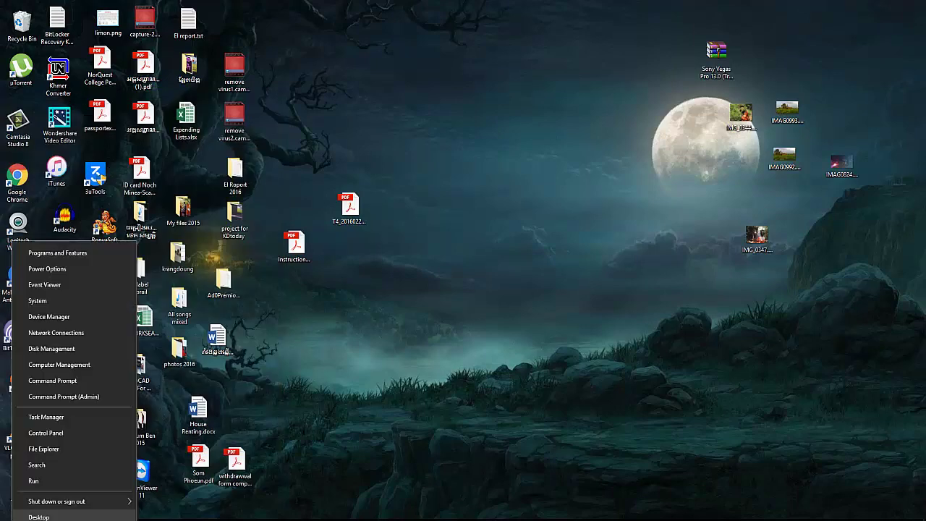
left_click(59, 320)
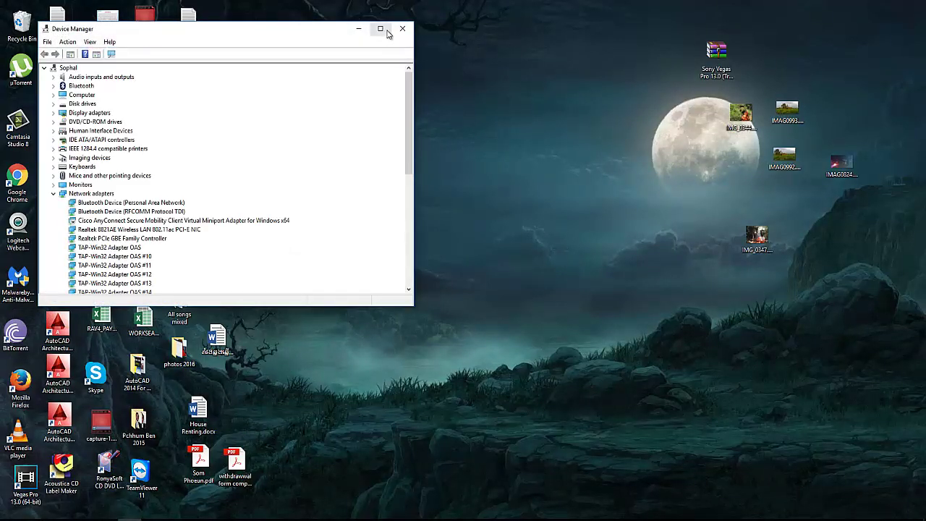
left_click(381, 29)
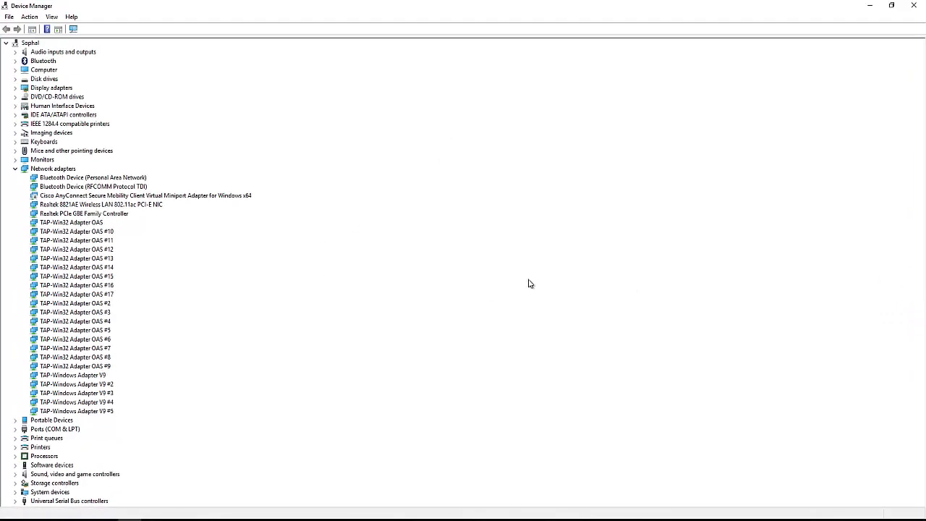
Collapse the network adapters and examine the display adapter and the device actions available for it
left_click(15, 168)
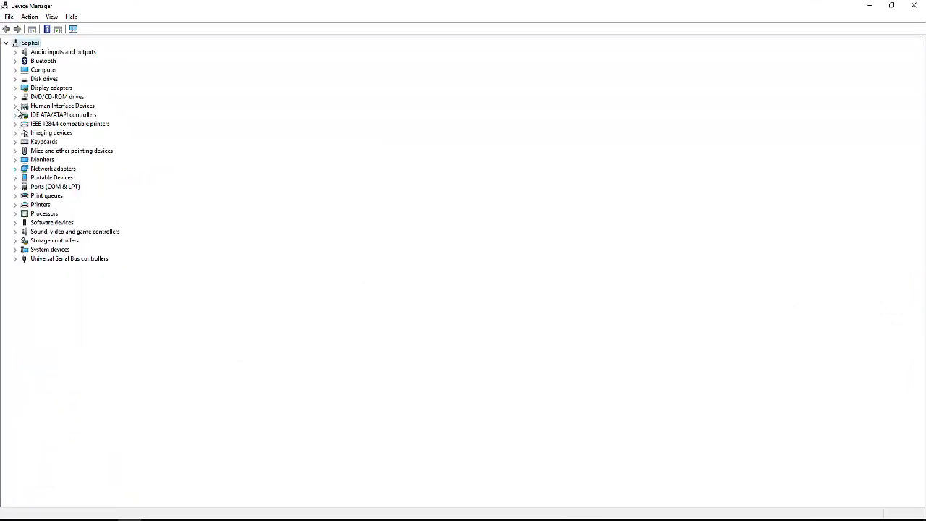
double_click(62, 90)
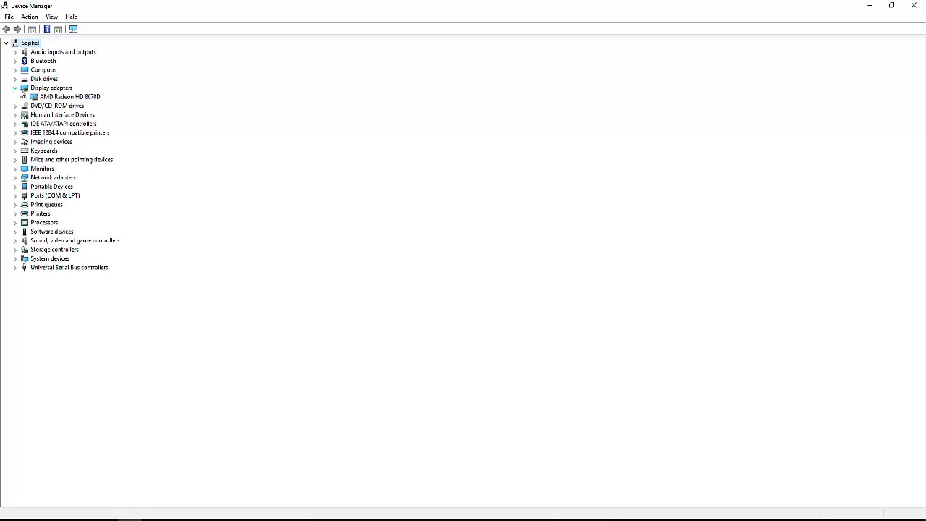
right_click(58, 98)
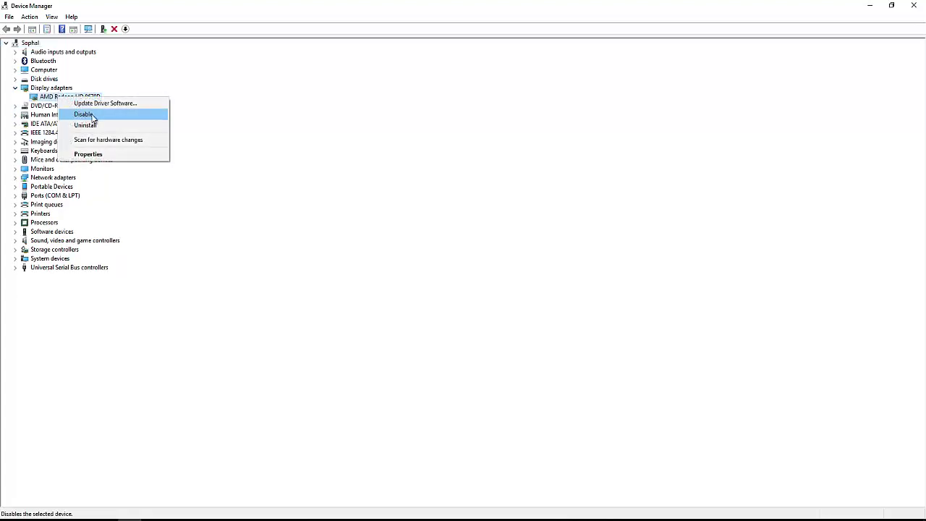
left_click(15, 87)
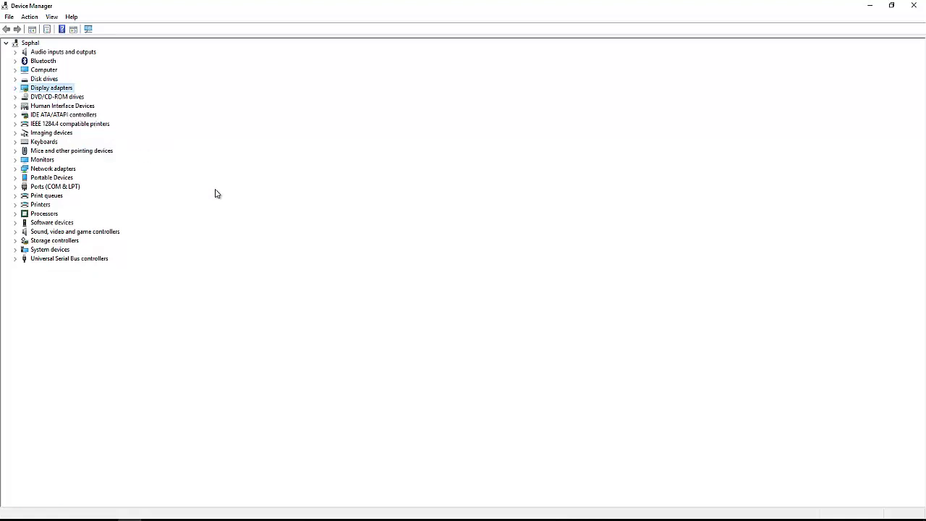
Expand the network adapters and disable the TAP-Win32 Adapter OAS device, confirming the change
left_click(16, 170)
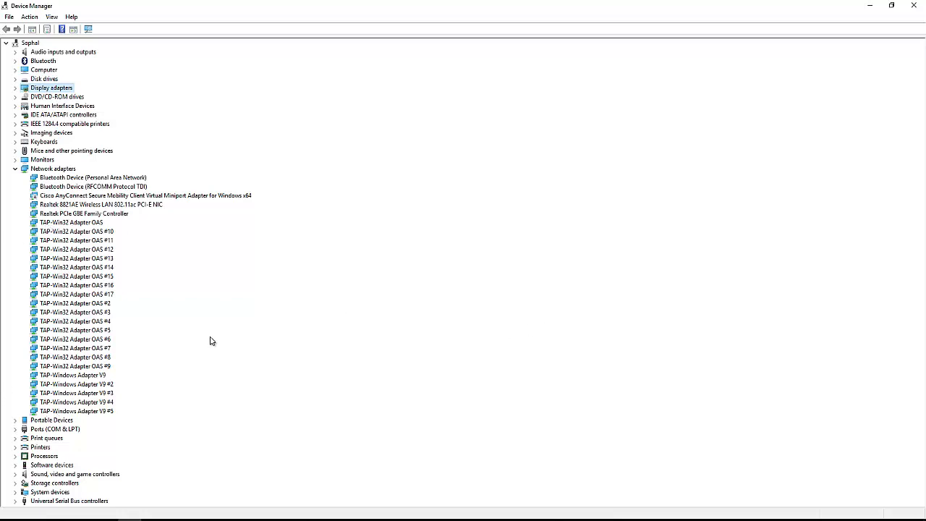
left_click(55, 225)
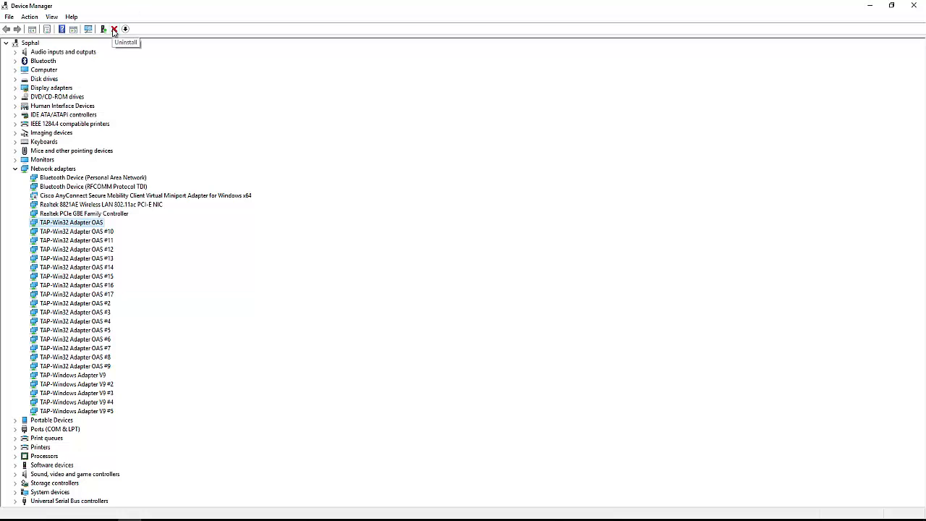
left_click(77, 232)
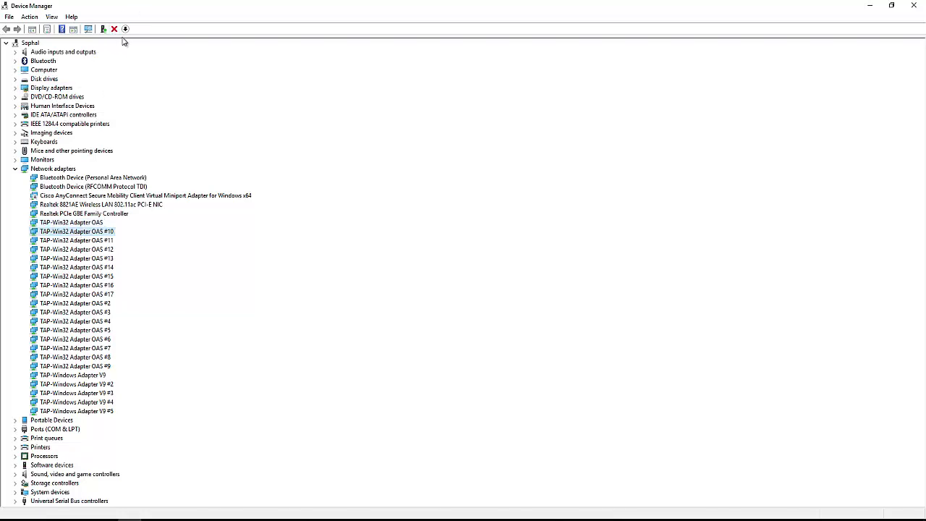
left_click(34, 224)
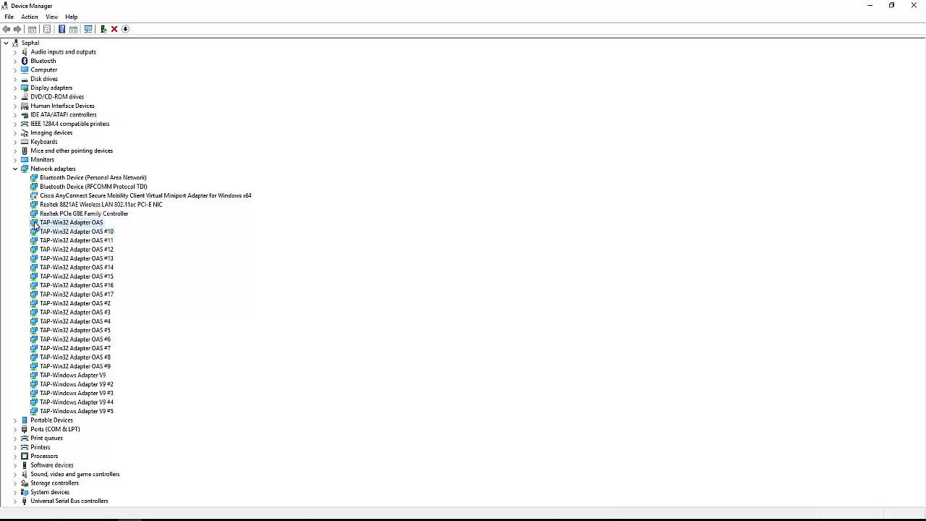
right_click(34, 225)
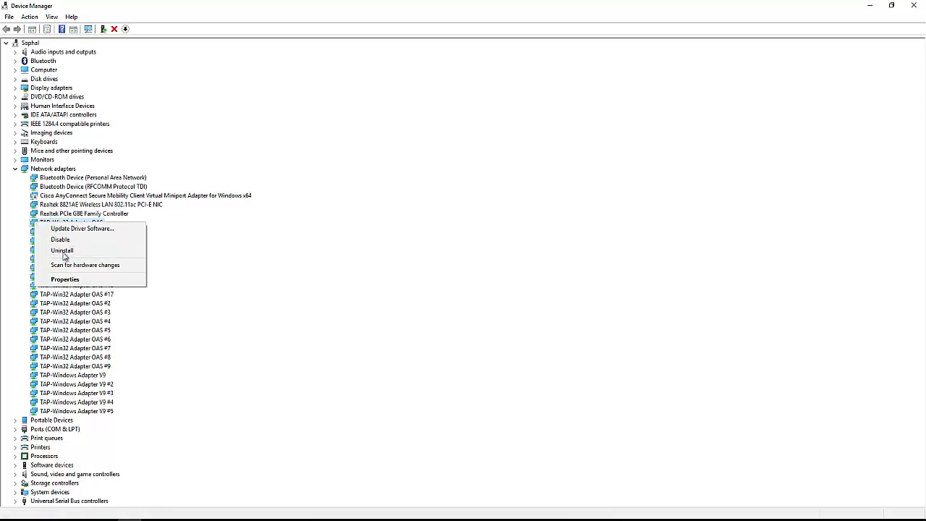
left_click(62, 240)
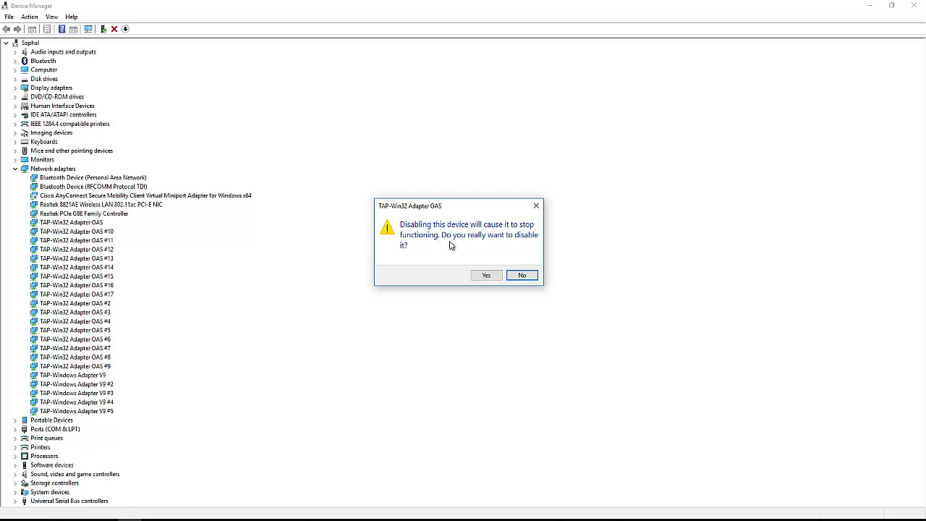
left_click(487, 273)
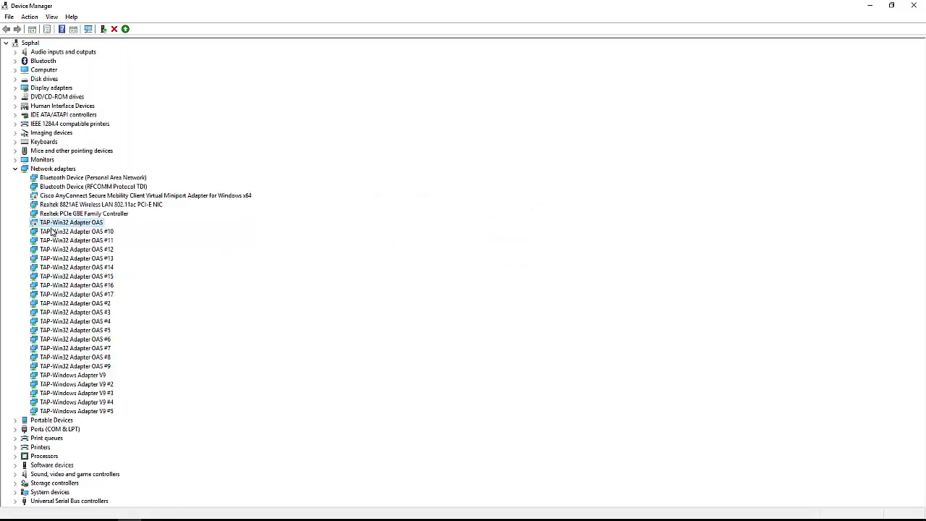
Disable the network adapters TAP-Win32 Adapter OAS #10, #11, #12 and #13, confirming each one
left_click(36, 224)
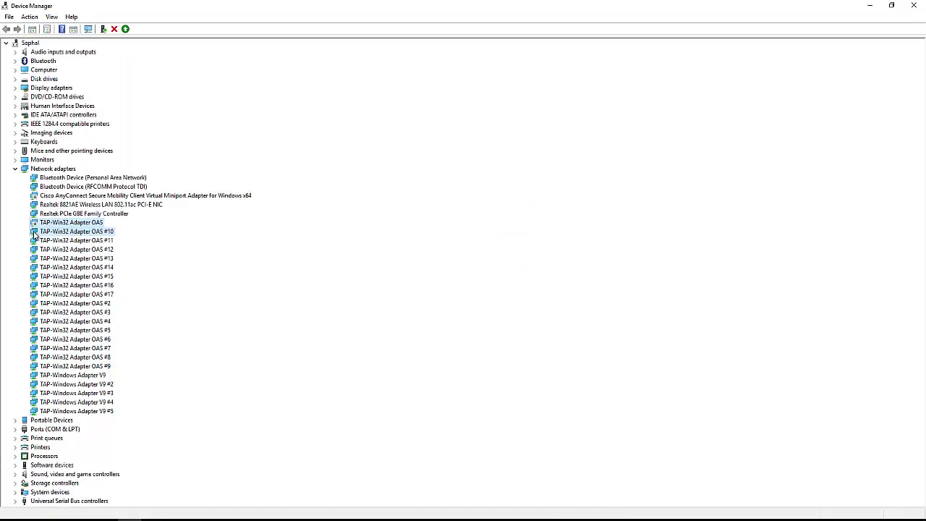
right_click(36, 223)
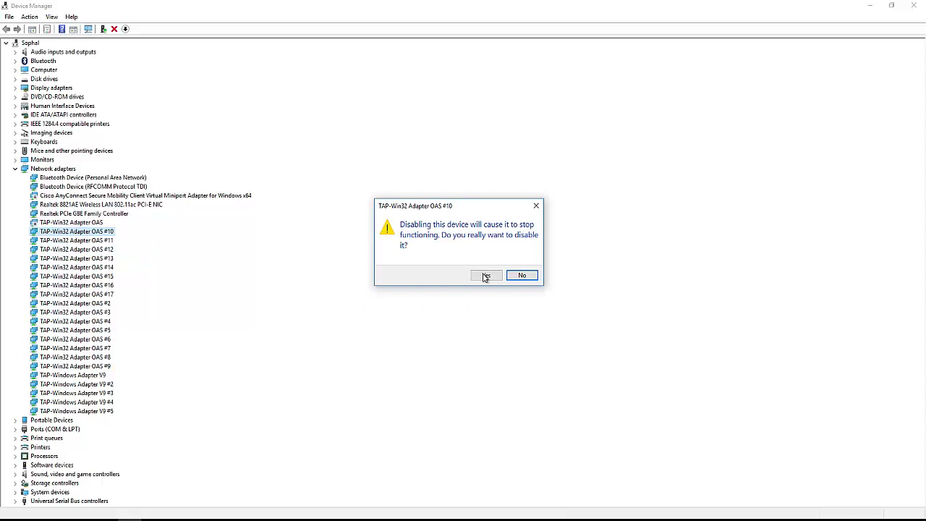
left_click(484, 275)
right_click(36, 245)
left_click(58, 262)
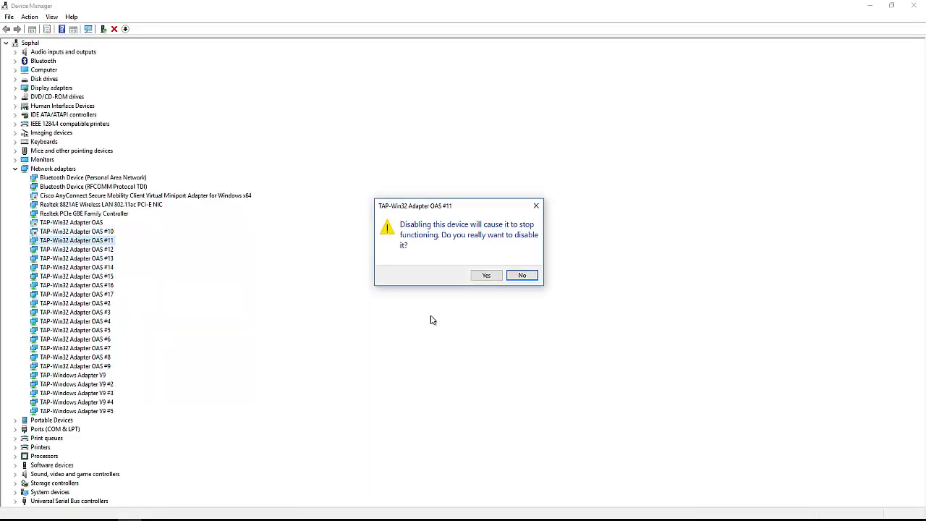
left_click(484, 275)
right_click(47, 249)
left_click(58, 266)
key("Return")
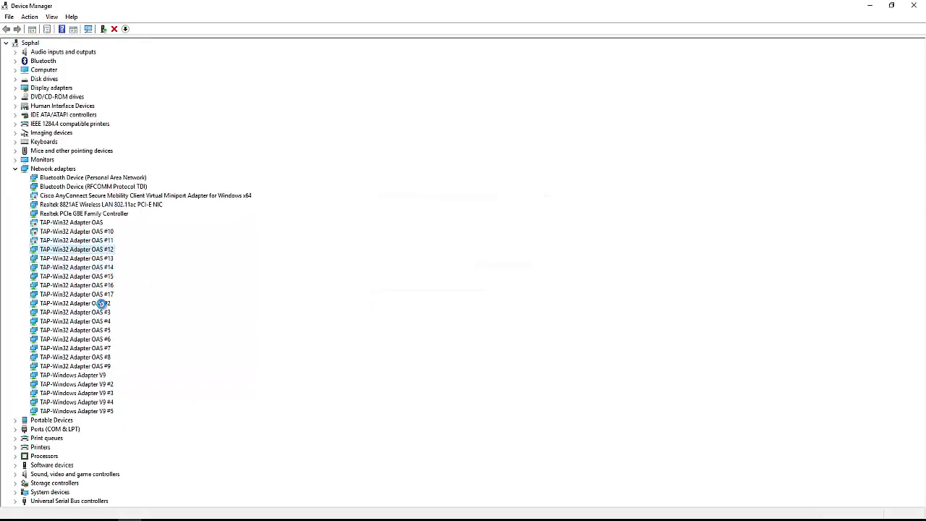
right_click(45, 257)
left_click(57, 275)
left_click(484, 275)
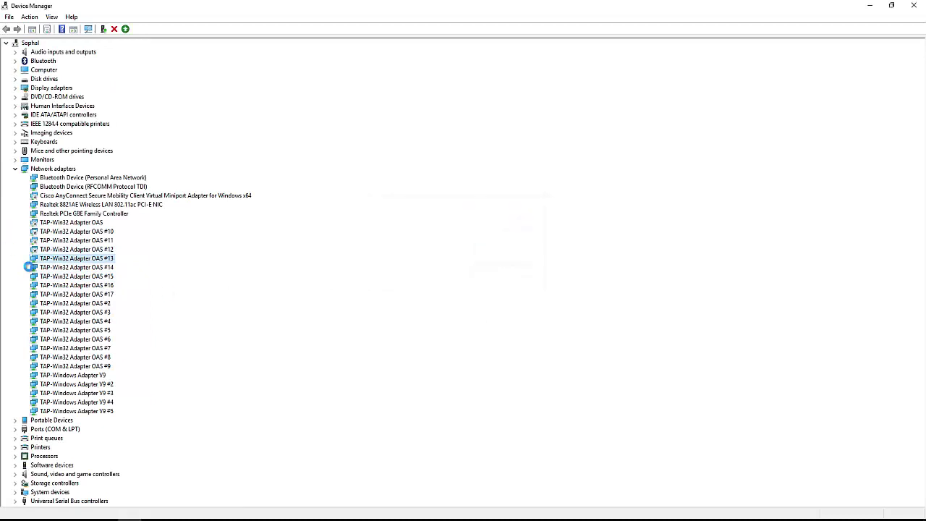
Disable the network adapters TAP-Win32 Adapter OAS #14, #15, #16 and #17, confirming each one
right_click(45, 267)
left_click(57, 284)
key("Return")
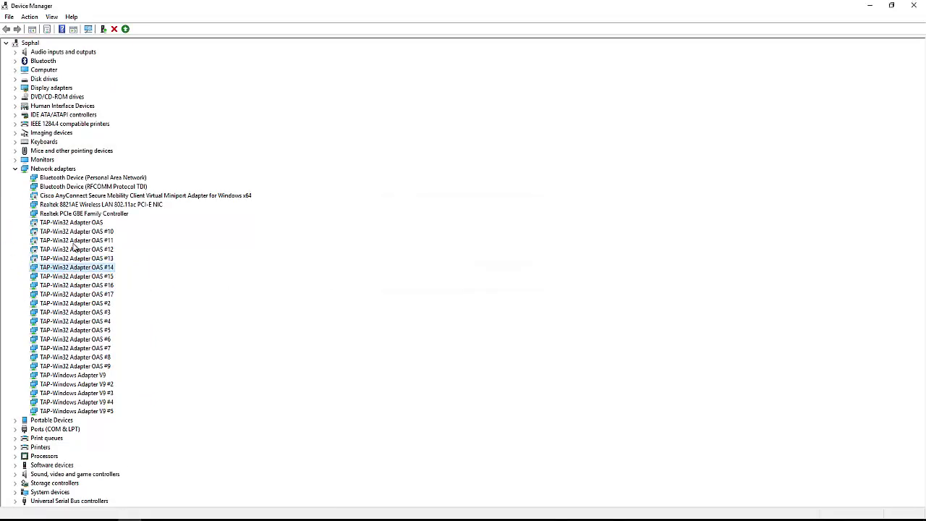
right_click(44, 276)
left_click(58, 293)
left_click(484, 275)
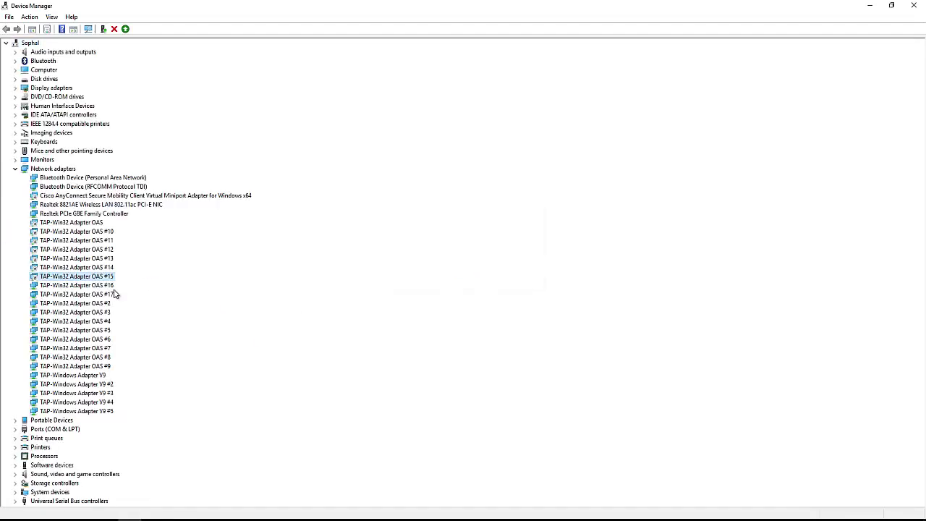
right_click(45, 286)
left_click(57, 302)
key("Return")
right_click(45, 293)
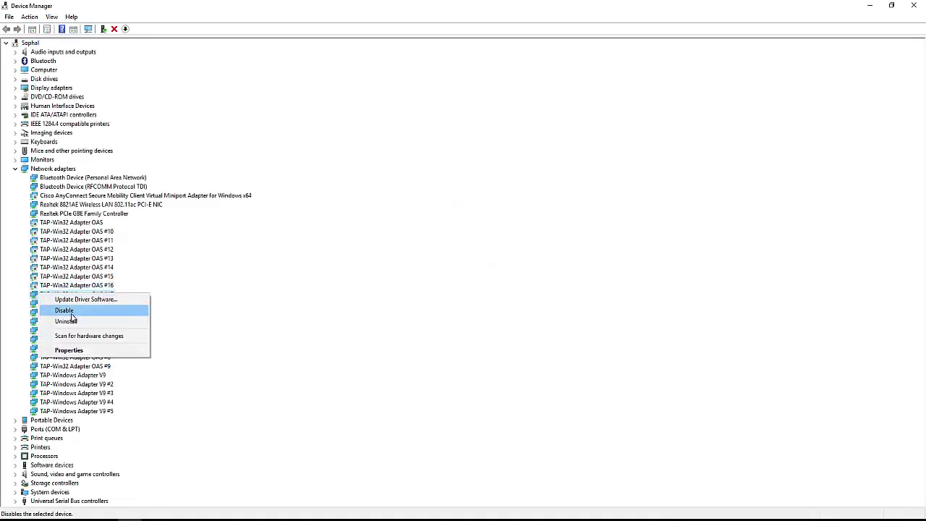
left_click(58, 311)
key("Return")
Disable the network adapters TAP-Win32 Adapter OAS #2, #3, #4 and #5, confirming each one
right_click(35, 305)
left_click(48, 321)
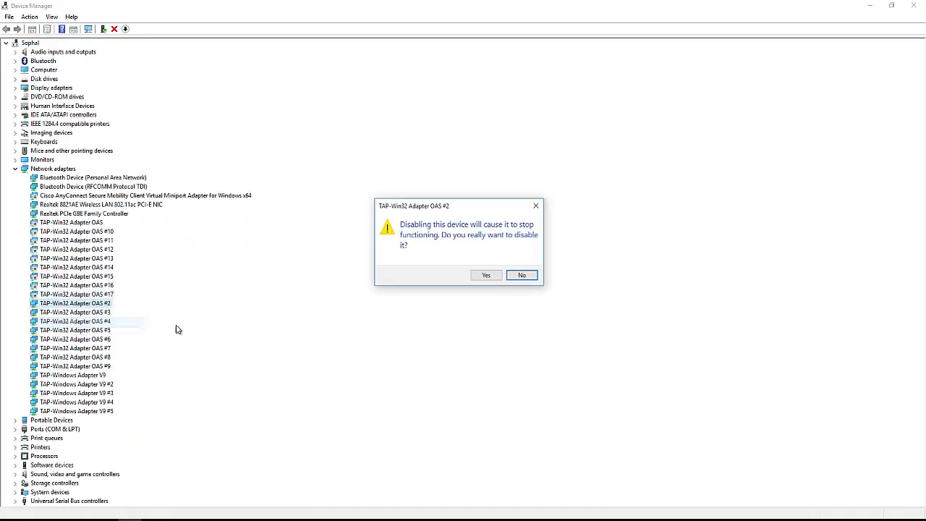
key("Return")
right_click(55, 311)
left_click(68, 329)
left_click(490, 275)
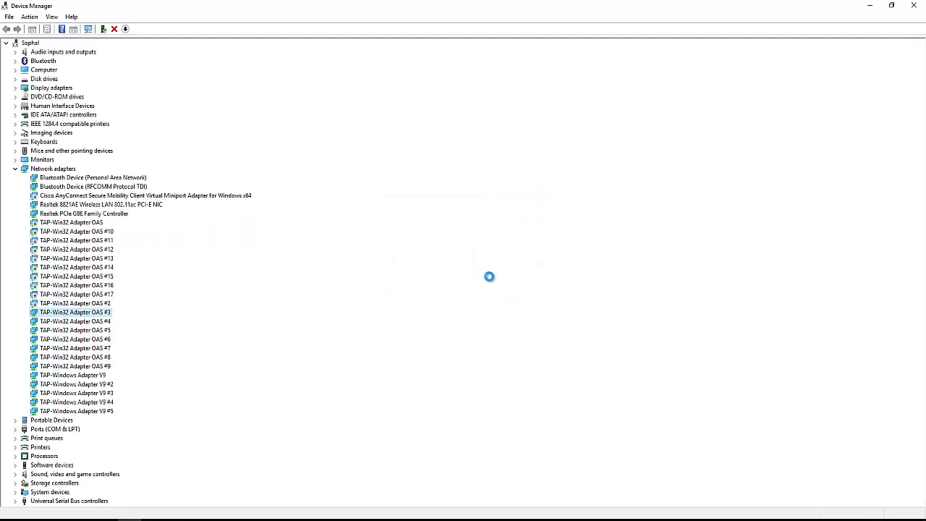
right_click(71, 321)
left_click(84, 334)
left_click(450, 284)
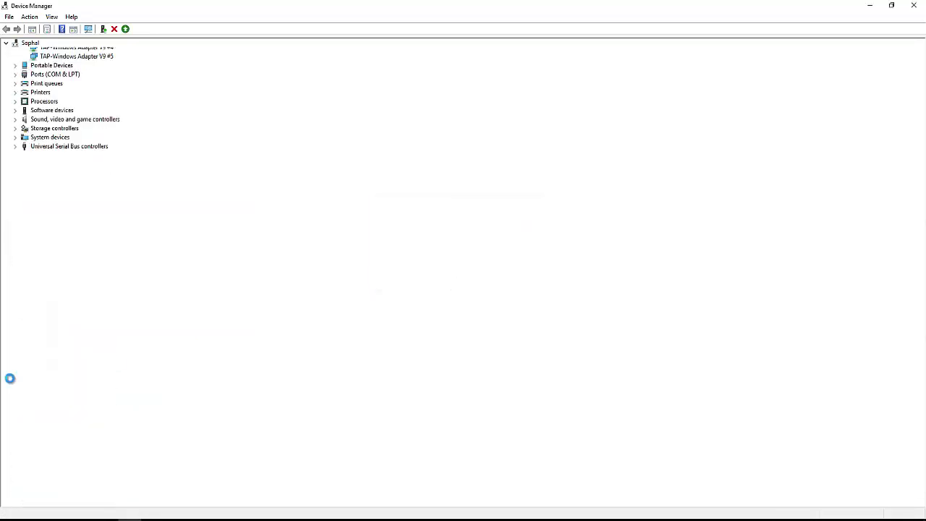
right_click(43, 329)
left_click(72, 348)
key("Return")
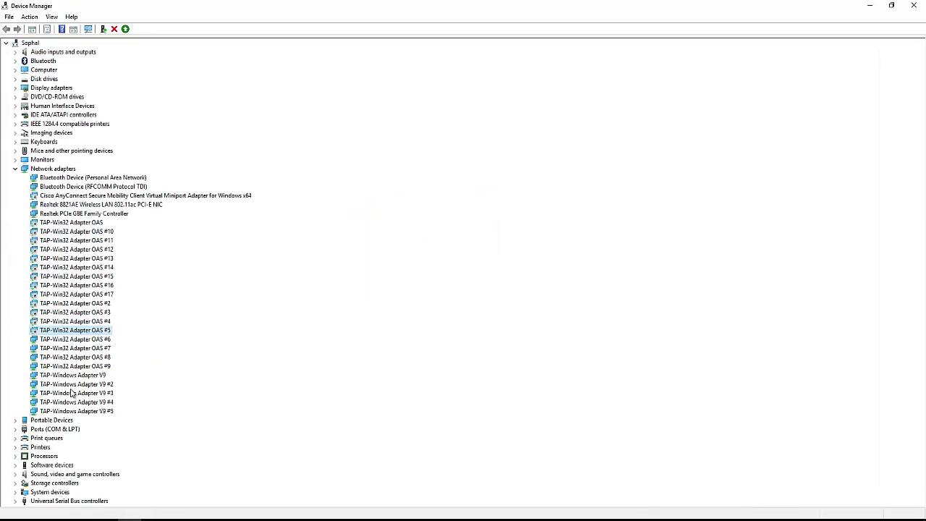
Disable the network adapters TAP-Win32 Adapter OAS #6, #7, #8 and #9, confirming each one
right_click(43, 339)
left_click(72, 357)
key("Return")
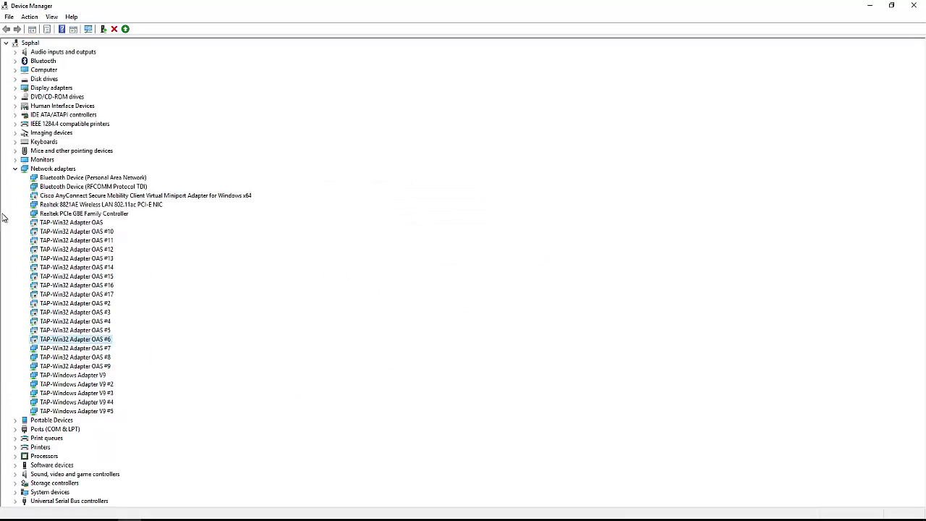
right_click(51, 348)
left_click(72, 366)
key("Return")
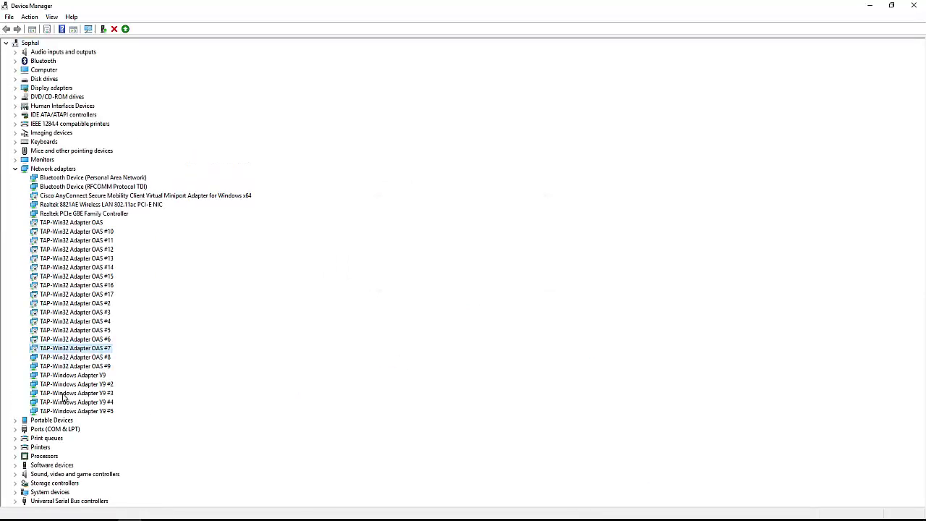
right_click(61, 358)
left_click(72, 376)
key("Return")
right_click(73, 366)
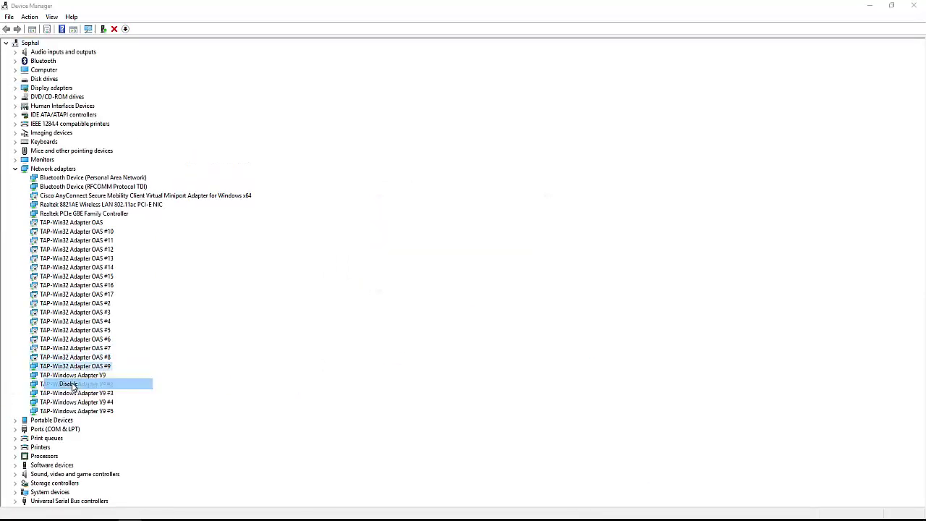
left_click(86, 384)
key("Return")
Disable the network adapters TAP-Windows Adapter V9, V9 #2 and V9 #3, confirming each one
right_click(55, 376)
left_click(79, 393)
key("Return")
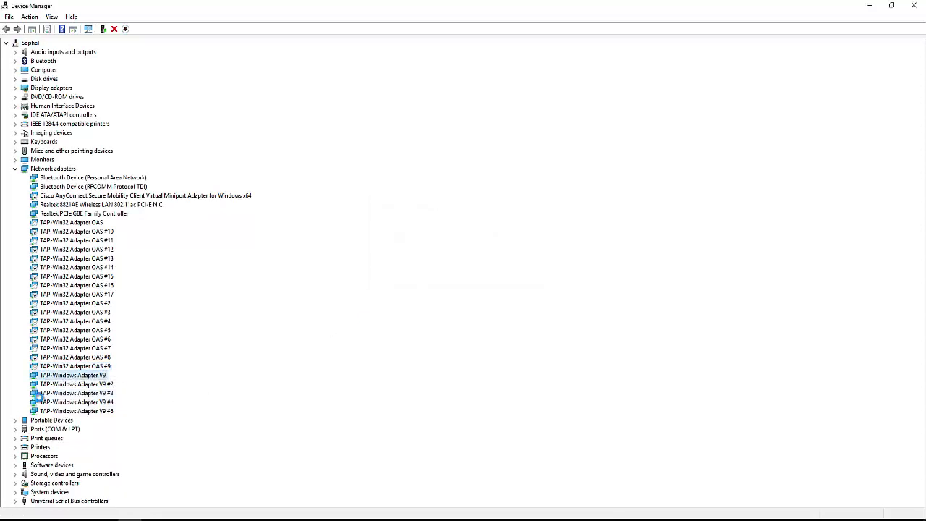
right_click(43, 382)
left_click(70, 399)
key("Return")
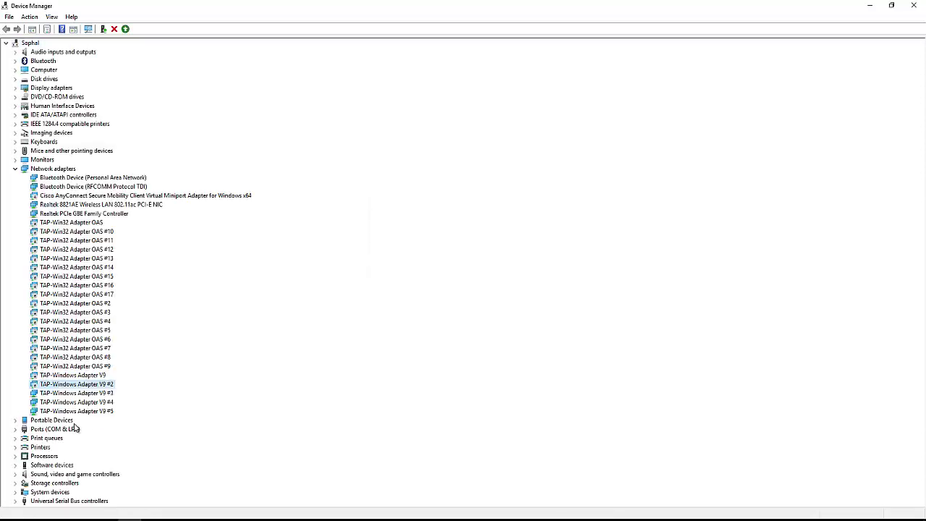
right_click(44, 396)
left_click(69, 412)
key("Return")
Disable the network adapters TAP-Windows Adapter V9 #4 and V9 #5, confirming each one
right_click(48, 402)
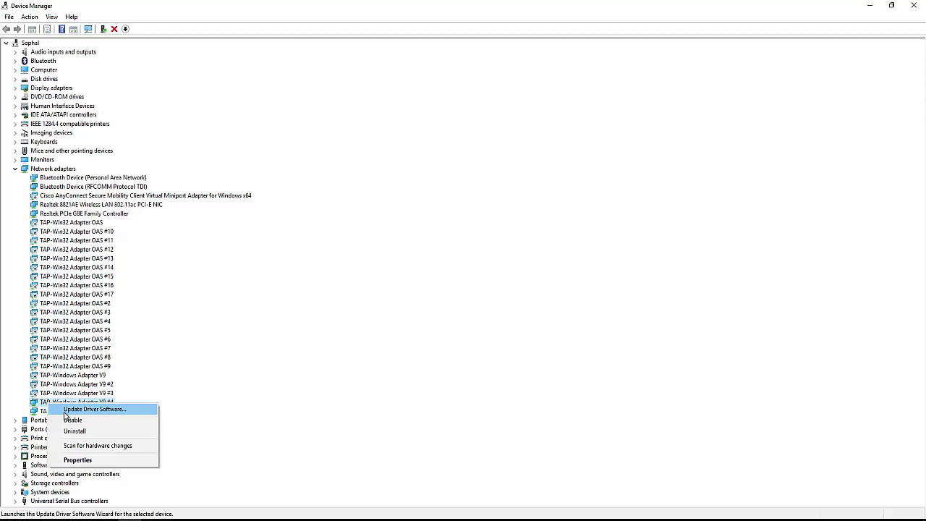
left_click(73, 421)
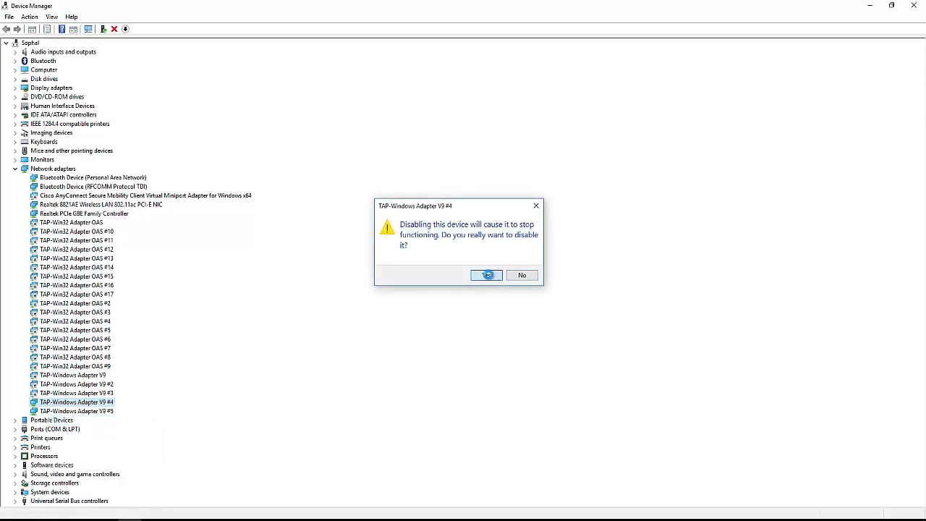
left_click(494, 273)
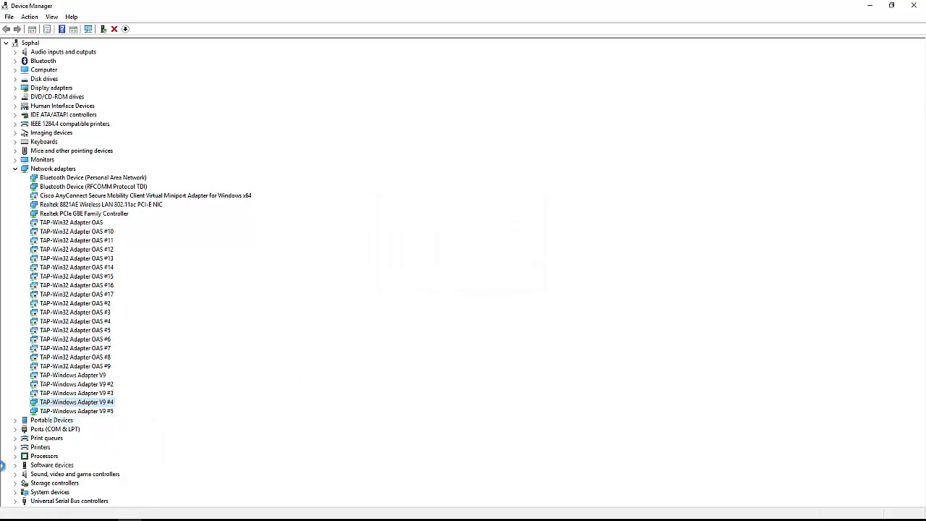
right_click(52, 413)
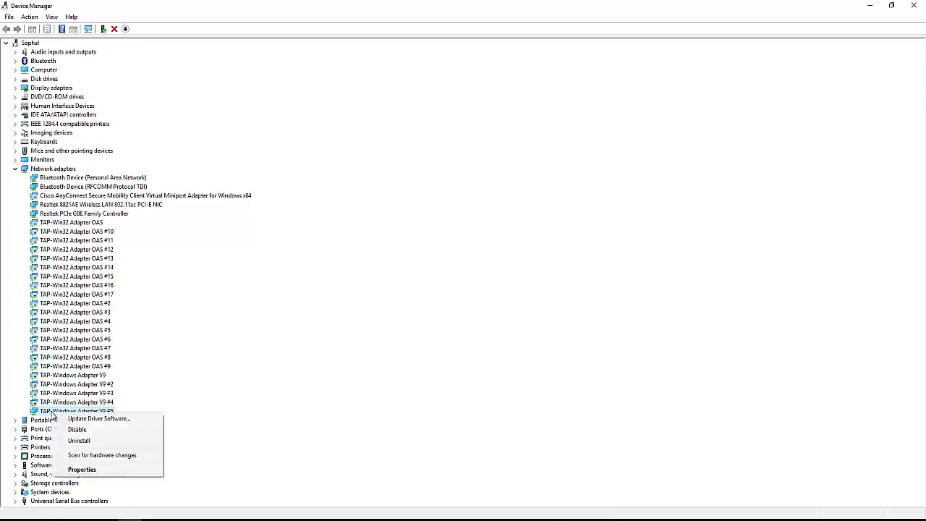
left_click(78, 430)
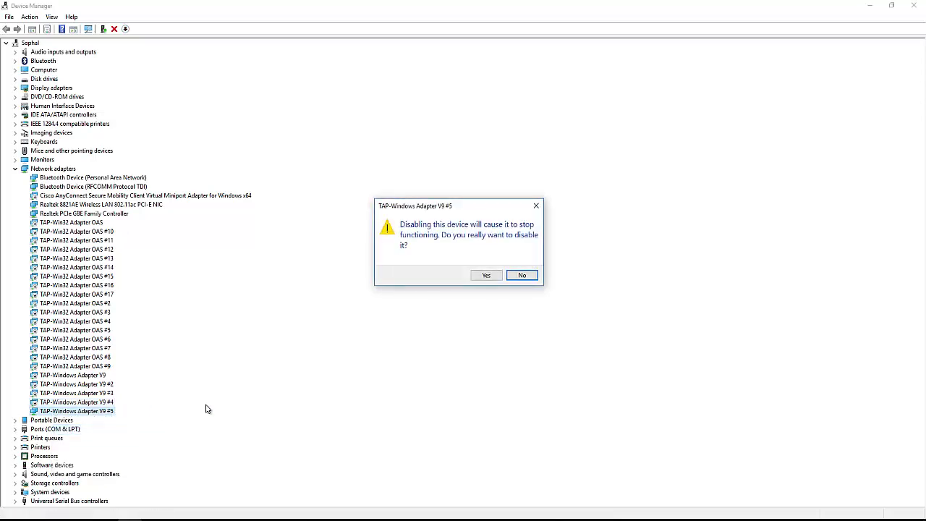
left_click(486, 274)
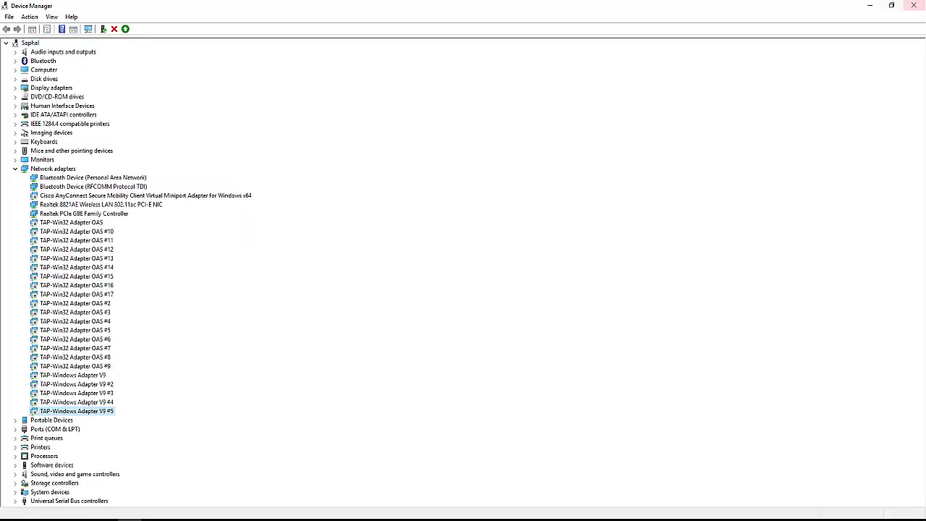
Minimize Device Manager and launch Vegas Pro 13.0 (64-bit) from the desktop
left_click(892, 6)
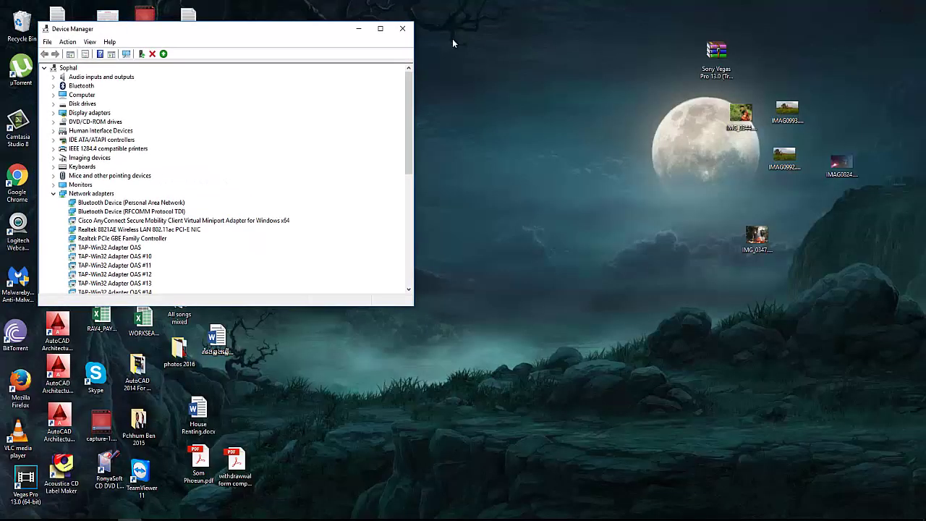
left_click(359, 30)
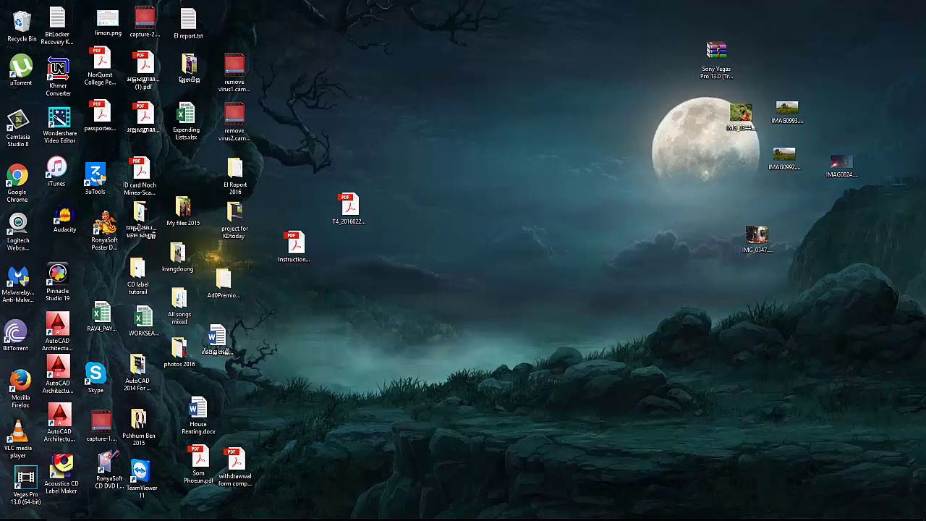
left_click(27, 481)
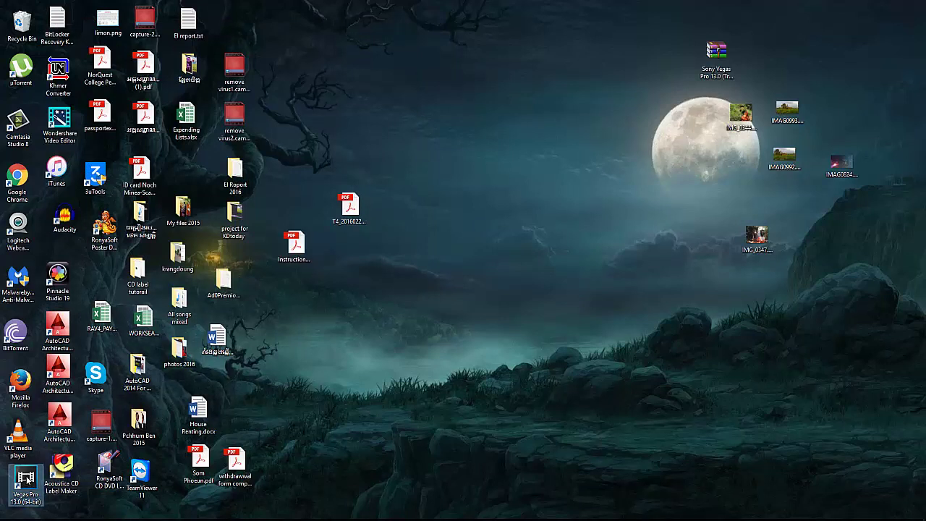
double_click(27, 480)
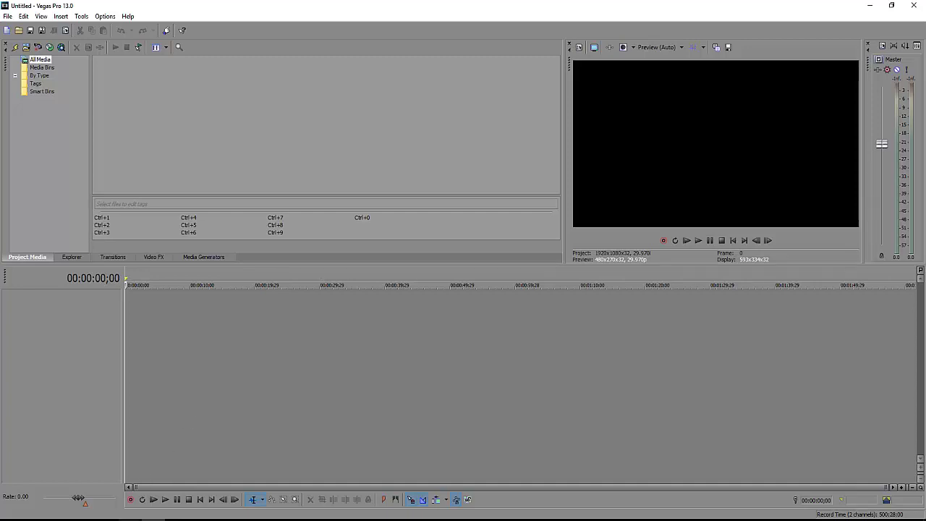
Bring Device Manager back up, review the TAP adapters in the network adapters list, and close the window
left_click(129, 520)
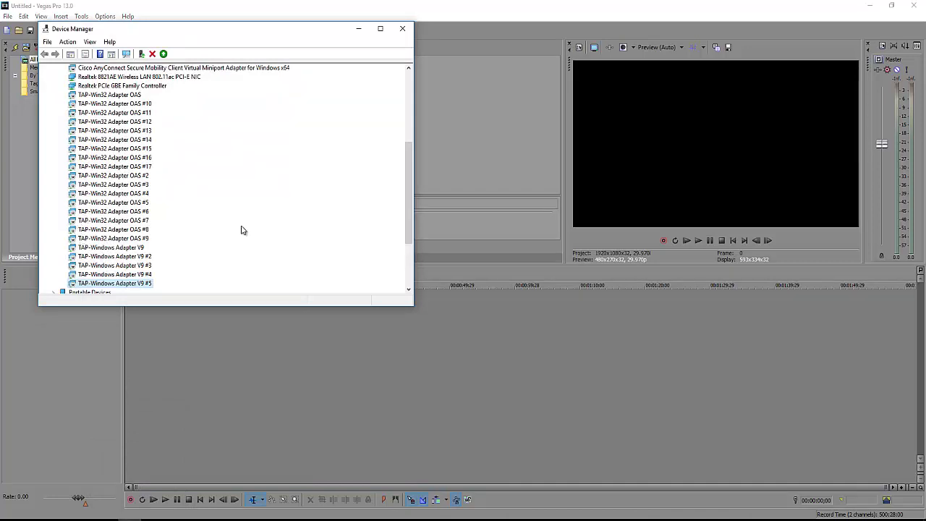
left_click_drag(408, 196, 406, 248)
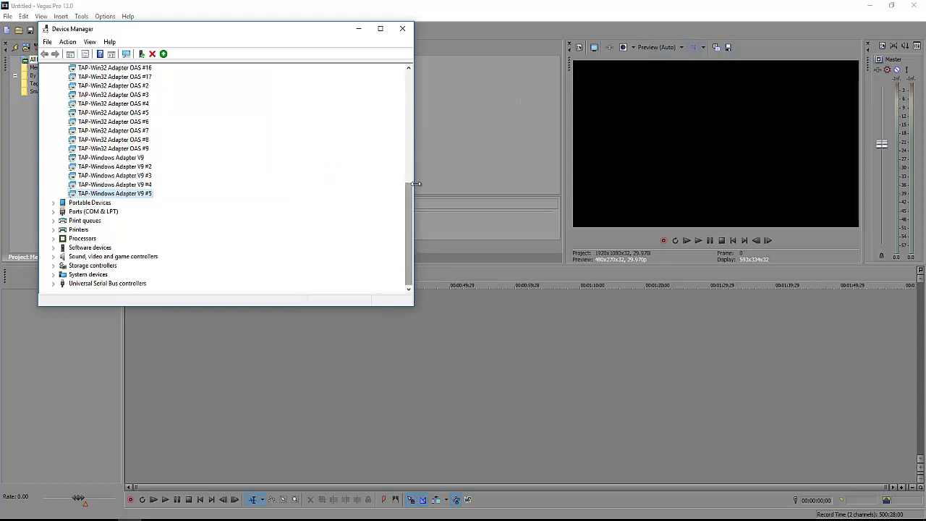
left_click_drag(410, 213, 405, 139)
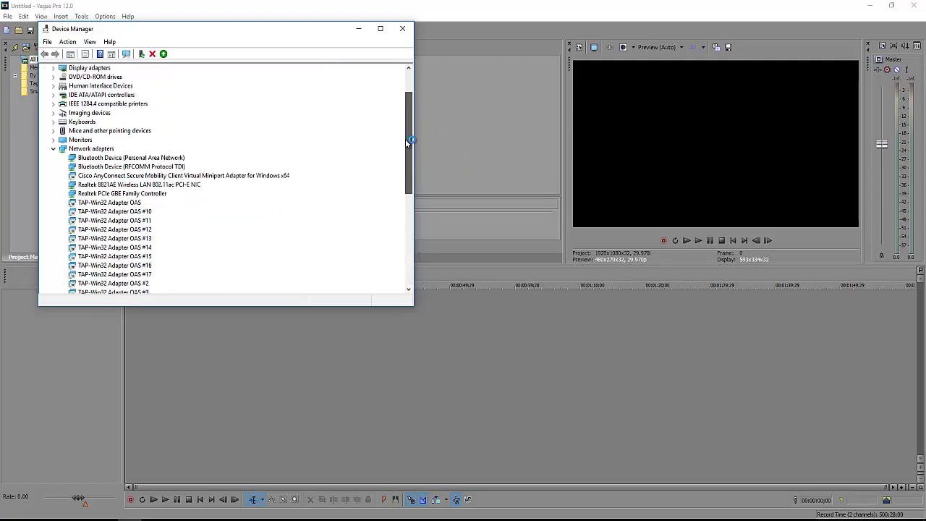
left_click(403, 29)
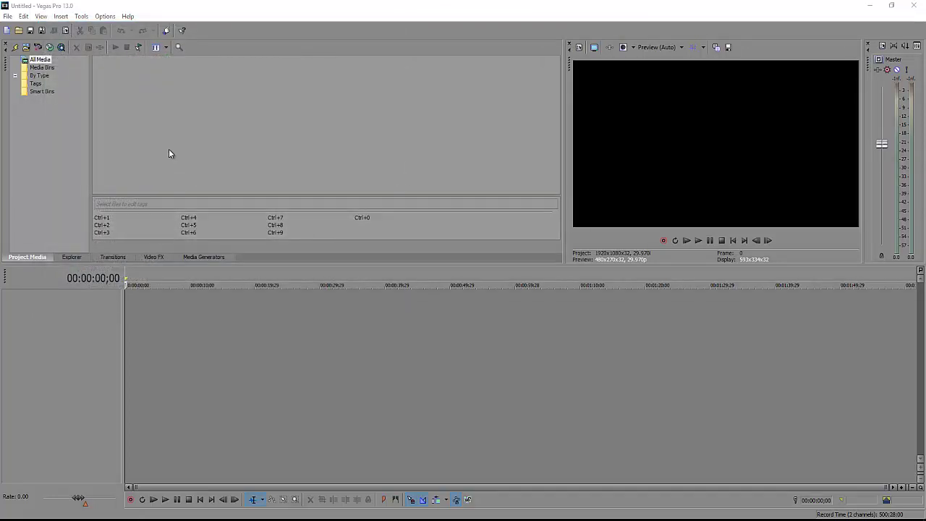